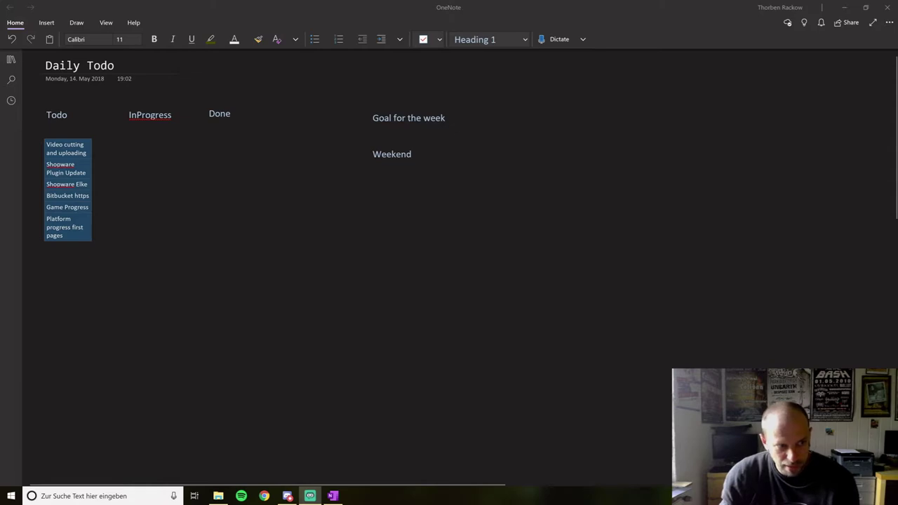
- Move Bitbucket https below Platform progress first pages, making it the last Todo task
{"action": "key", "text": "alt+Tab"}
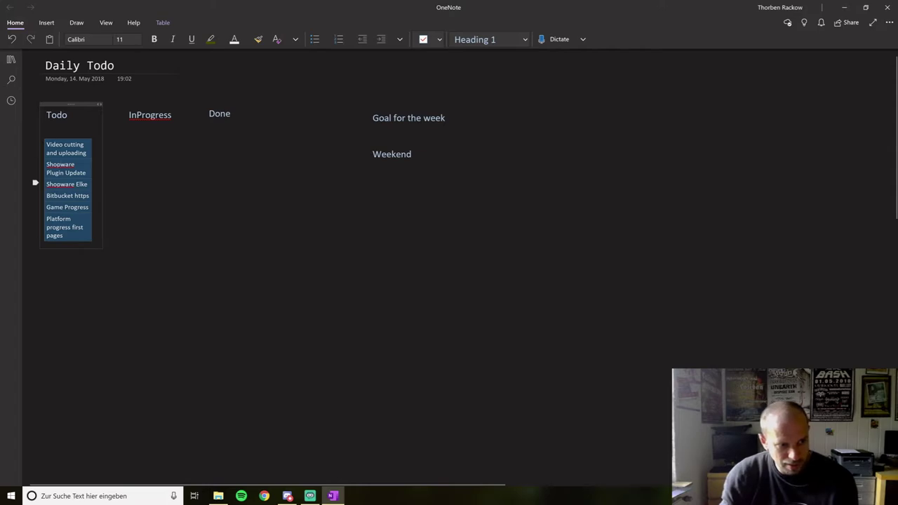
{"action": "left_click_drag", "start_coordinate": [36, 195], "coordinate": [31, 243]}
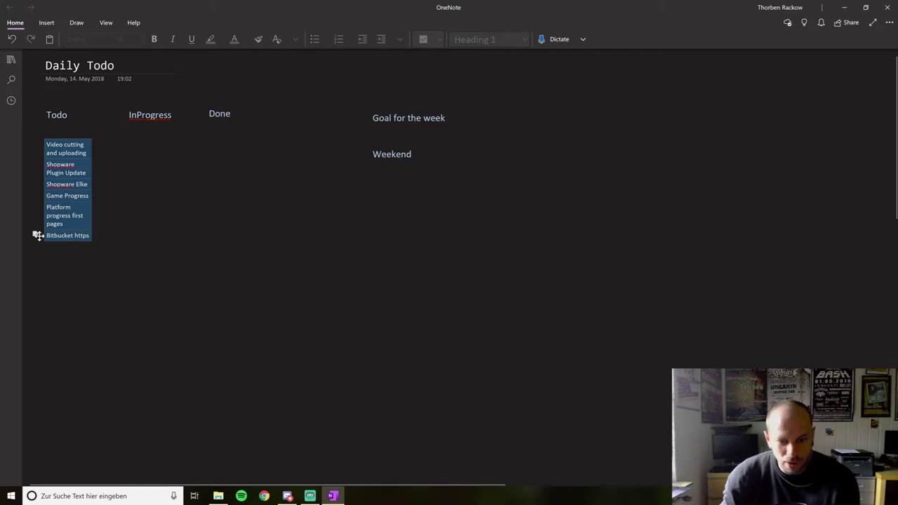
- Place Bitbucket https above Video cutting and uploading so it heads the Todo list
{"action": "left_click_drag", "start_coordinate": [39, 235], "coordinate": [35, 141]}
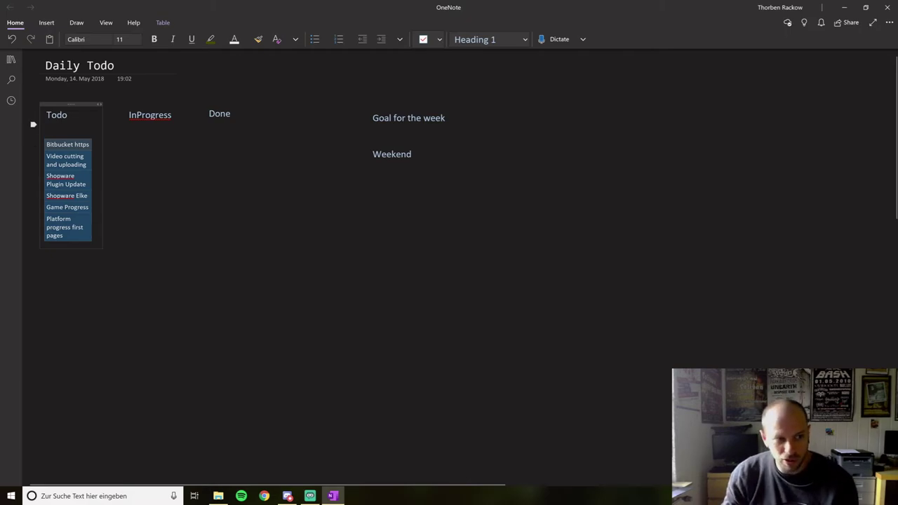
- Relocate Bitbucket https (via InProgress), Video cutting and uploading, and Shopware Plugin Update under the Done heading
{"action": "left_click_drag", "start_coordinate": [35, 143], "coordinate": [114, 141]}
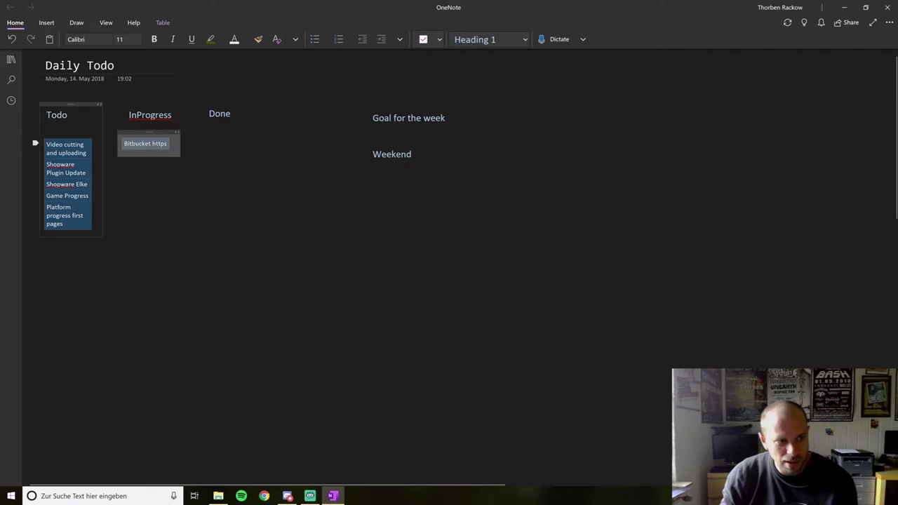
{"action": "left_click_drag", "start_coordinate": [114, 142], "coordinate": [196, 137]}
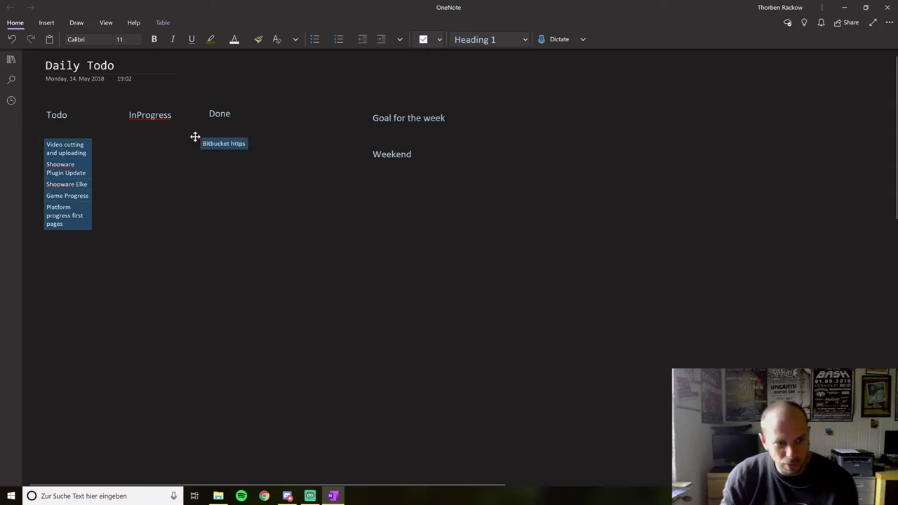
{"action": "mouse_move", "coordinate": [36, 142]}
{"action": "left_mouse_down"}
{"action": "mouse_move", "coordinate": [117, 136]}
{"action": "mouse_move", "coordinate": [195, 146]}
{"action": "left_mouse_up"}
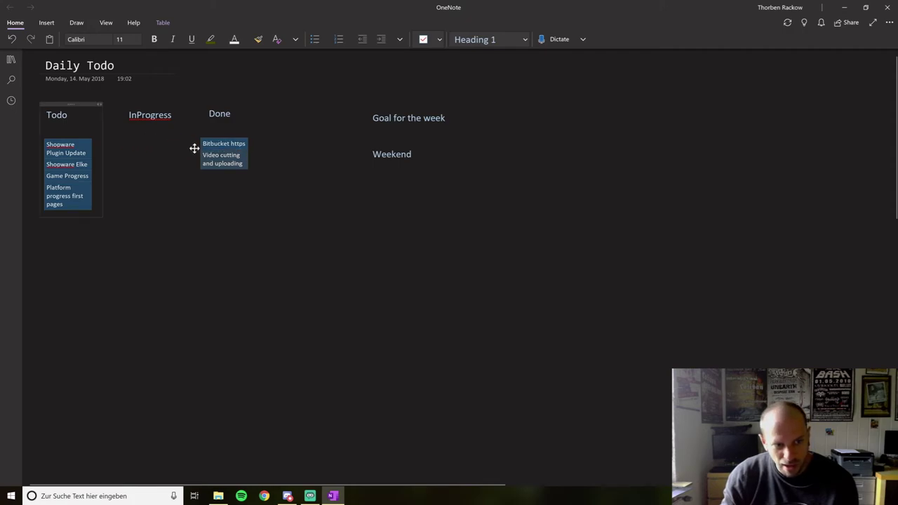
{"action": "left_click_drag", "start_coordinate": [35, 142], "coordinate": [192, 164]}
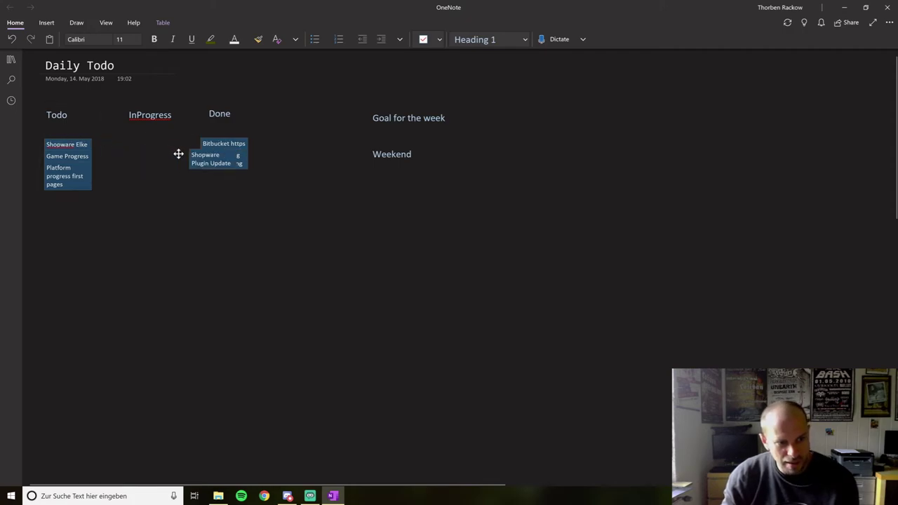